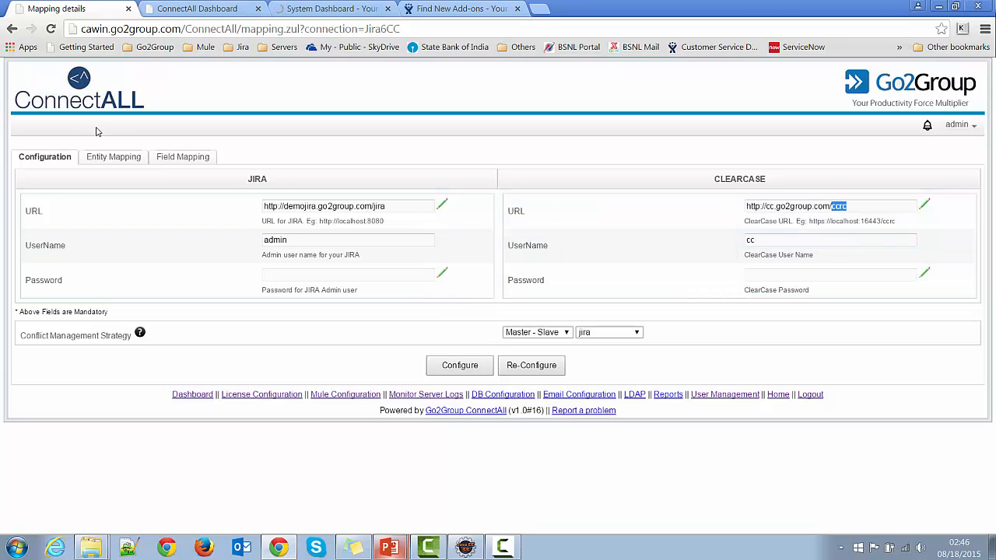
In the entity mapping, choose pvob /CCDemo, view cc_DemoProject_Integration - [WEB view] and entity type Activity for ClearCase.
{"action": "left_click", "coordinate": [105, 159]}
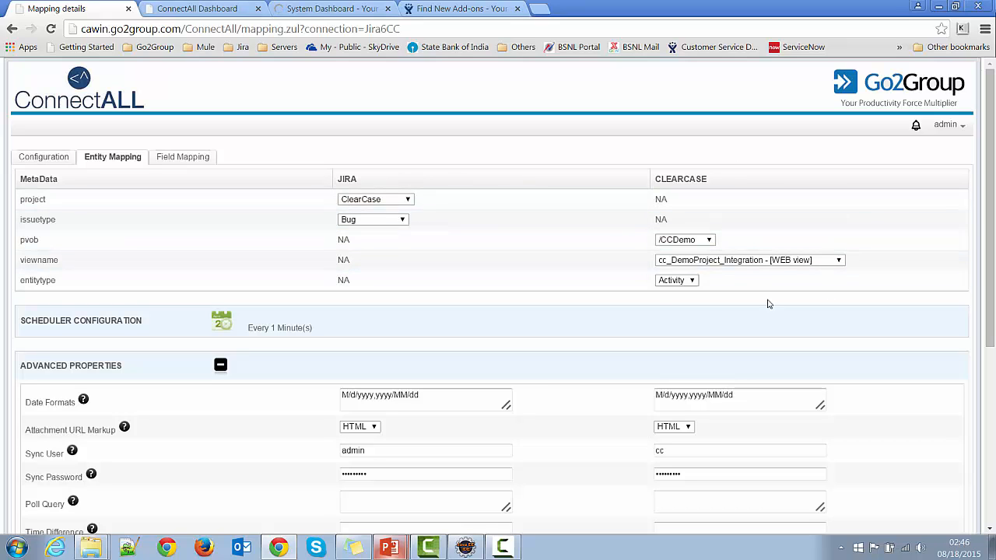
{"action": "left_click", "coordinate": [709, 242]}
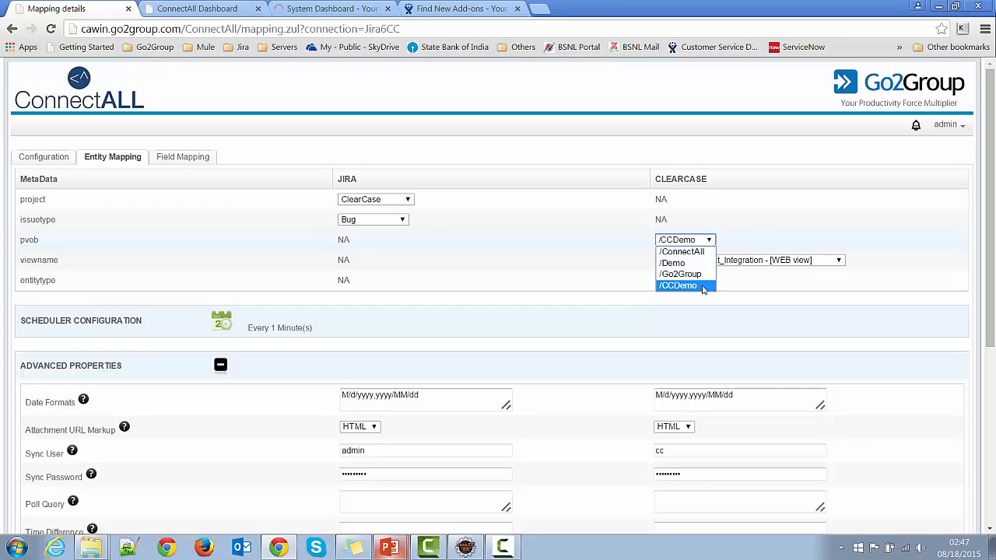
{"action": "left_click", "coordinate": [678, 286]}
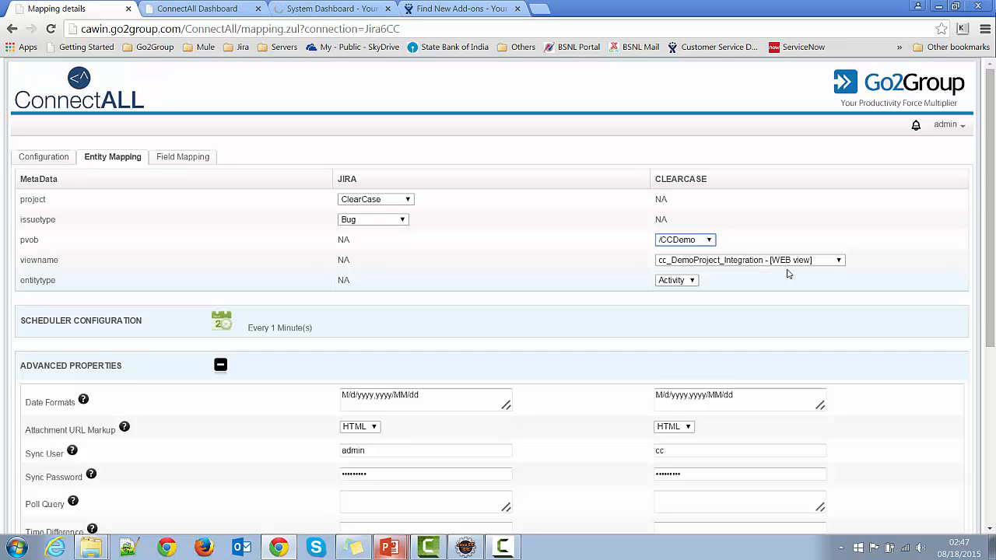
{"action": "left_click", "coordinate": [839, 262]}
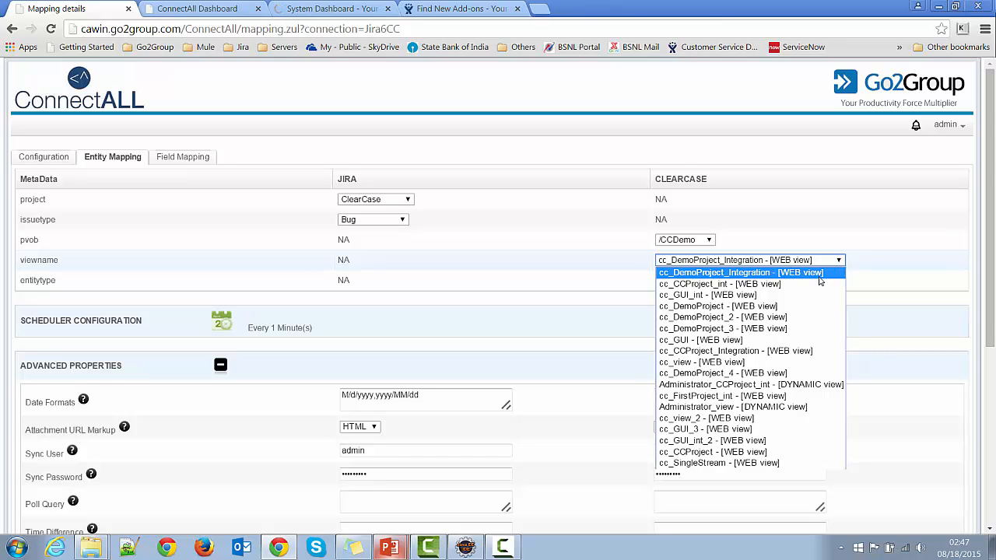
{"action": "left_click", "coordinate": [820, 273]}
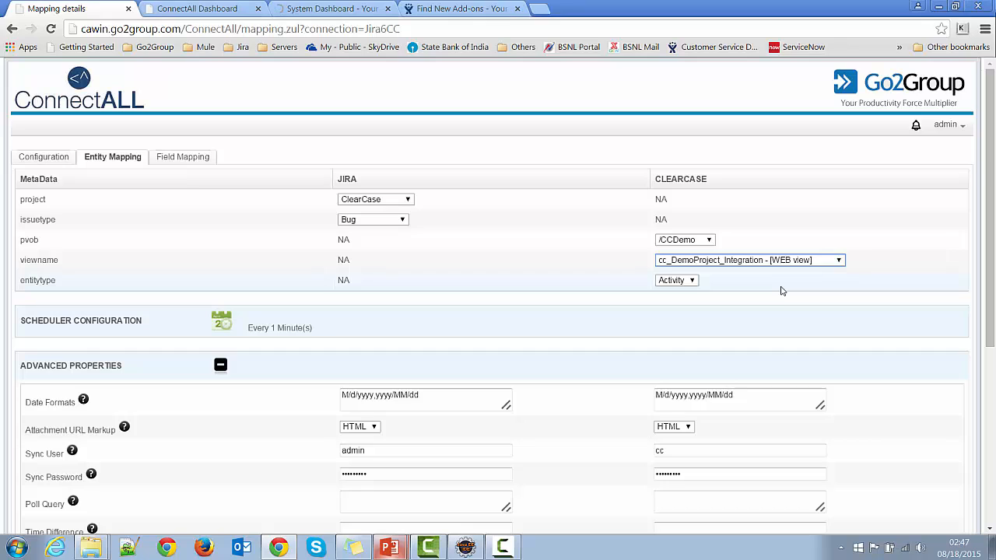
{"action": "left_click", "coordinate": [692, 282]}
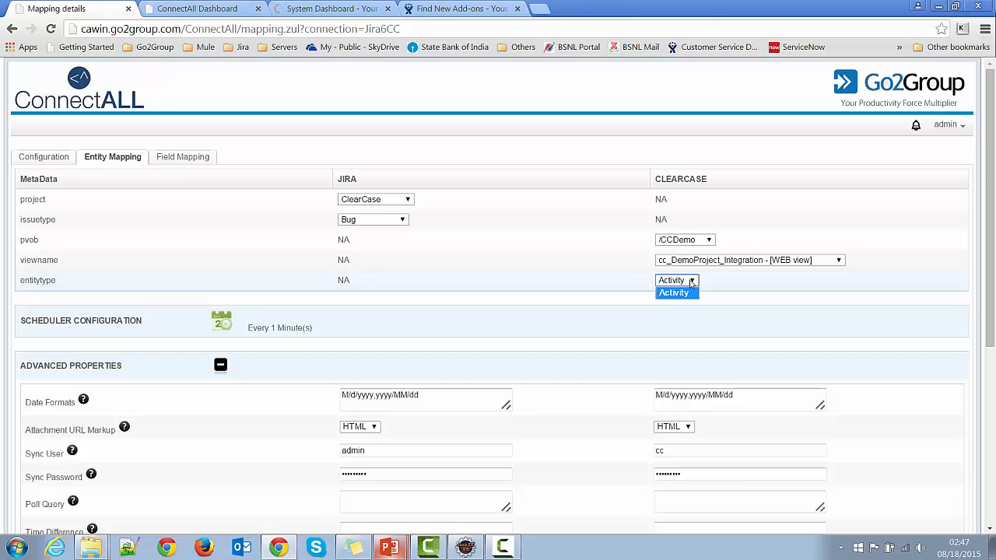
{"action": "left_click", "coordinate": [735, 281]}
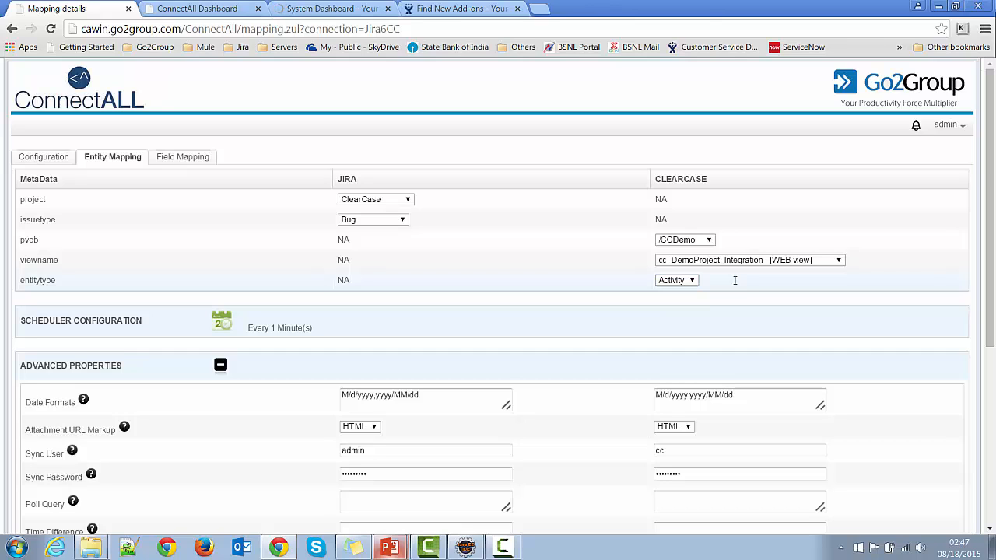
Review the advanced properties of the entity mapping and the list of field mappings between JIRA and ClearCase.
{"action": "scroll", "coordinate": [632, 319], "scroll_direction": "down", "scroll_amount": 1}
{"action": "scroll", "coordinate": [632, 319], "scroll_direction": "up", "scroll_amount": 1}
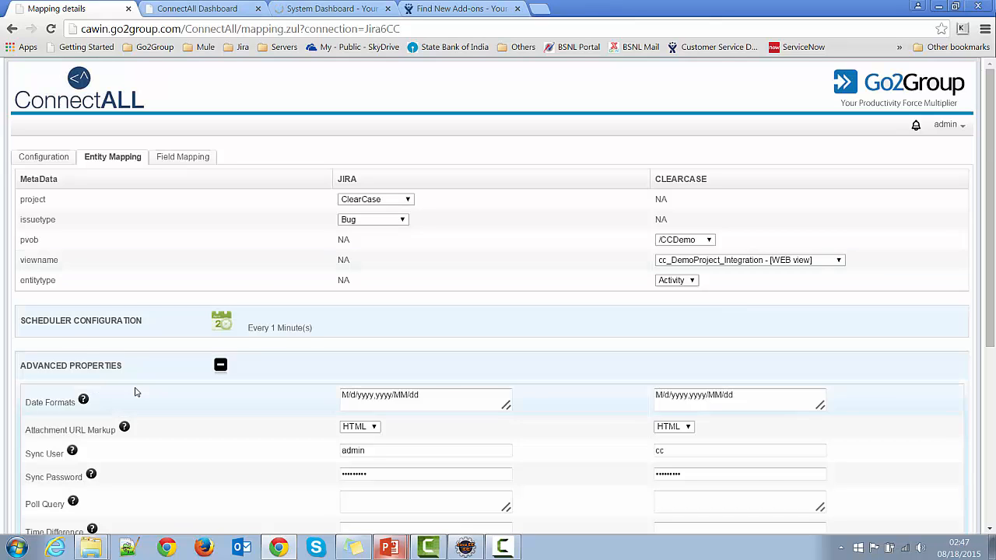
{"action": "scroll", "coordinate": [140, 391], "scroll_direction": "down", "scroll_amount": 2}
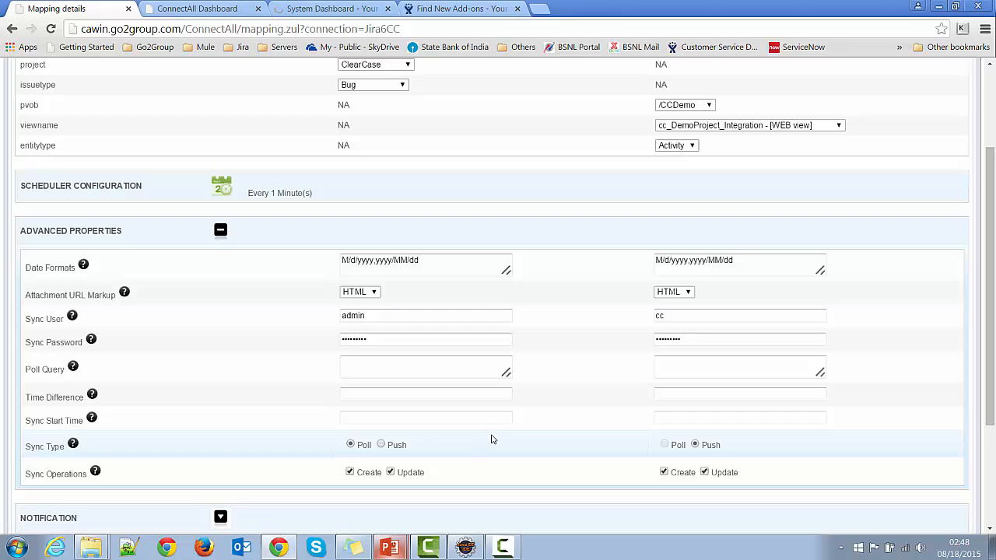
{"action": "scroll", "coordinate": [491, 439], "scroll_direction": "up", "scroll_amount": 2}
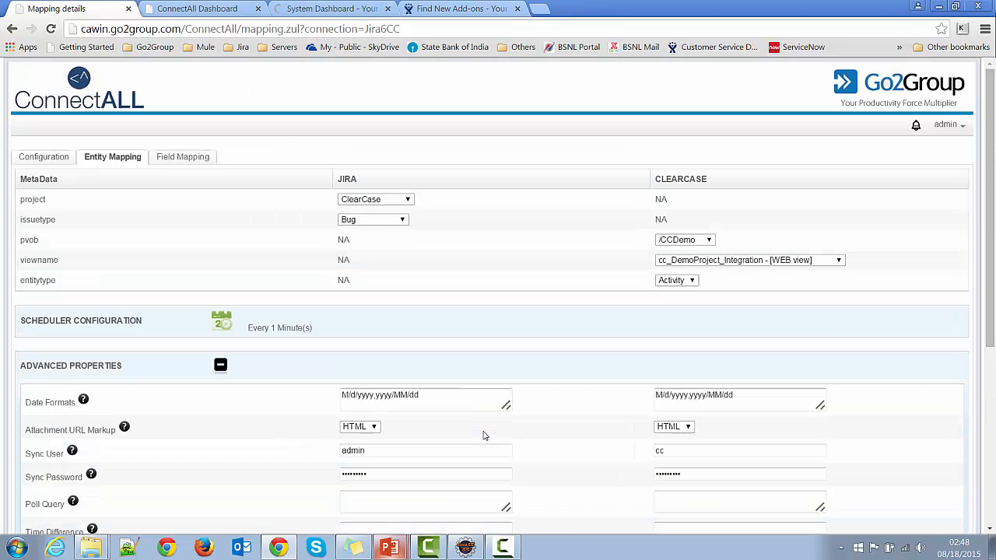
{"action": "left_click", "coordinate": [189, 158]}
{"action": "scroll", "coordinate": [516, 400], "scroll_direction": "down", "scroll_amount": 2}
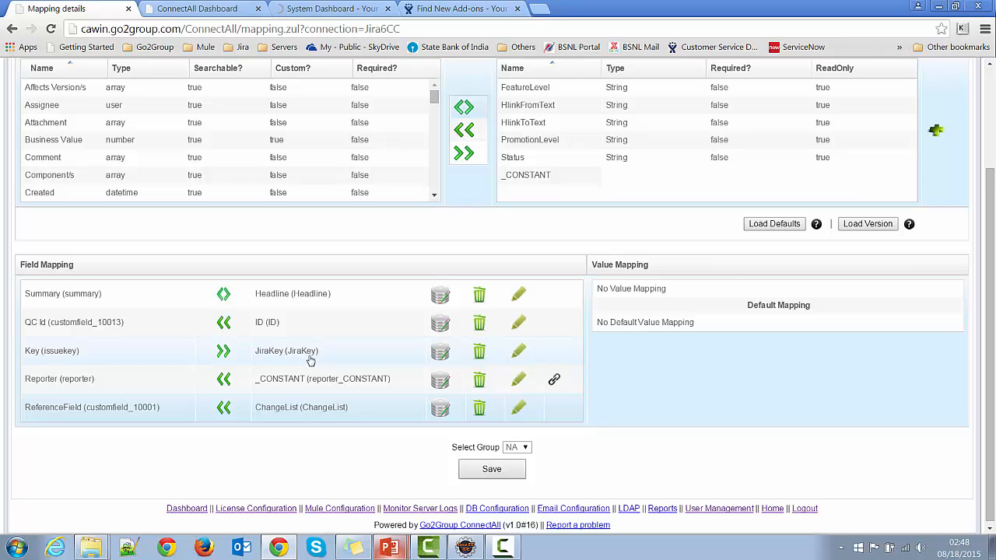
{"action": "left_click", "coordinate": [286, 421]}
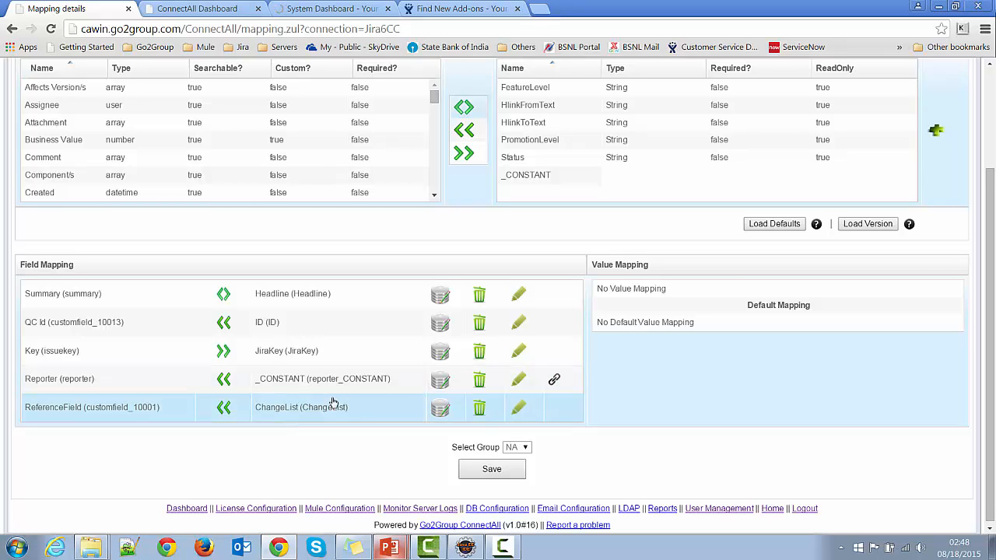
Try String and URL as the destination type for the ReferenceField–ChangeList mapping, closing the type mapping without saving.
{"action": "left_click", "coordinate": [441, 409]}
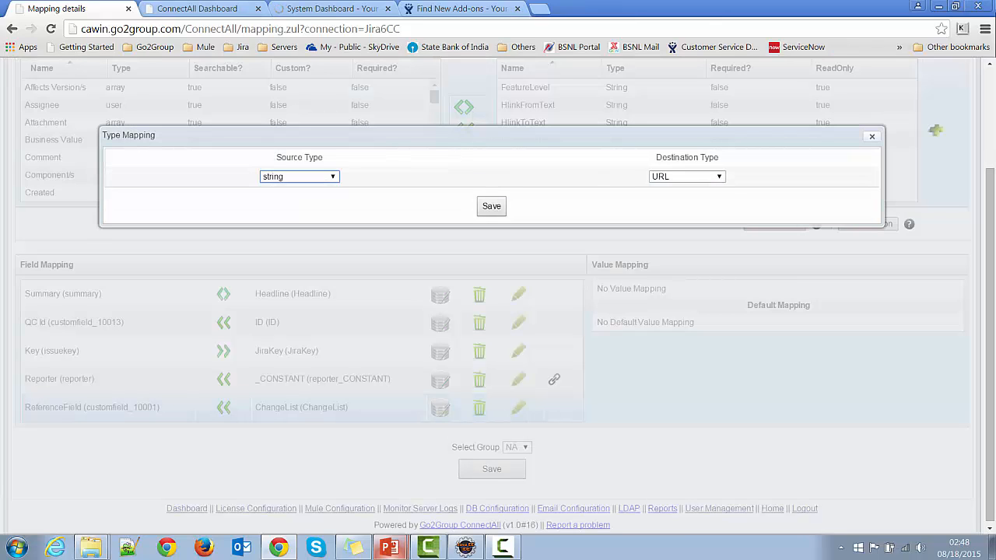
{"action": "left_click", "coordinate": [720, 178]}
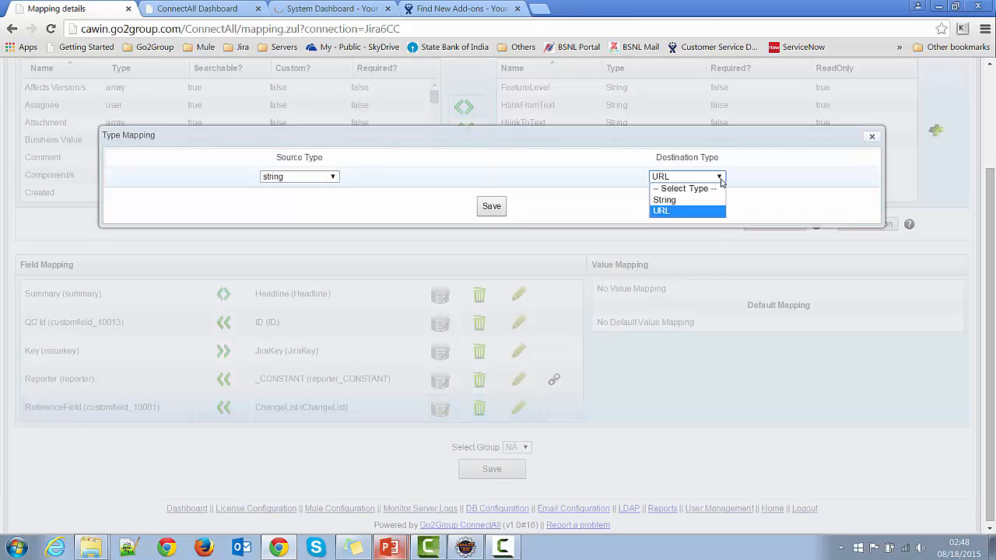
{"action": "left_click", "coordinate": [688, 201]}
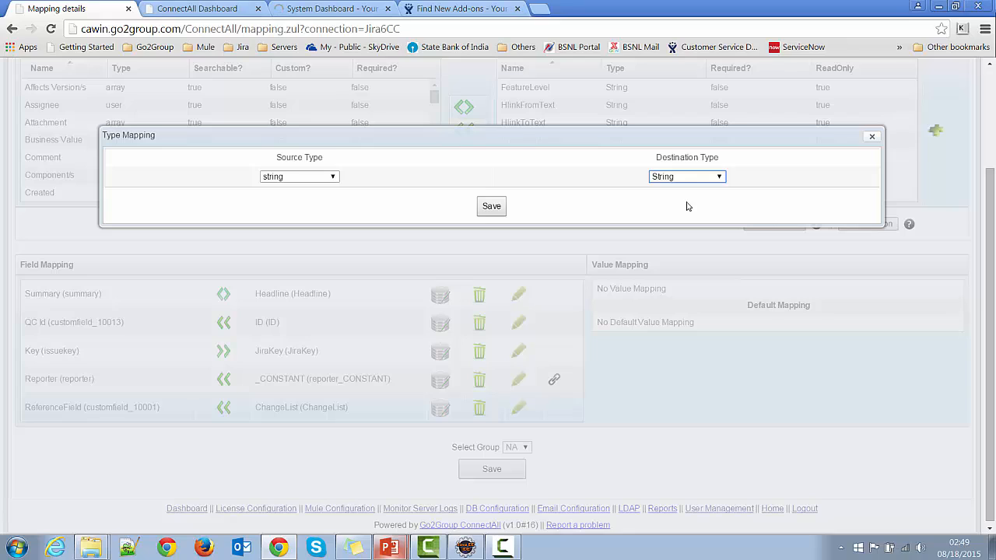
{"action": "left_click", "coordinate": [721, 178]}
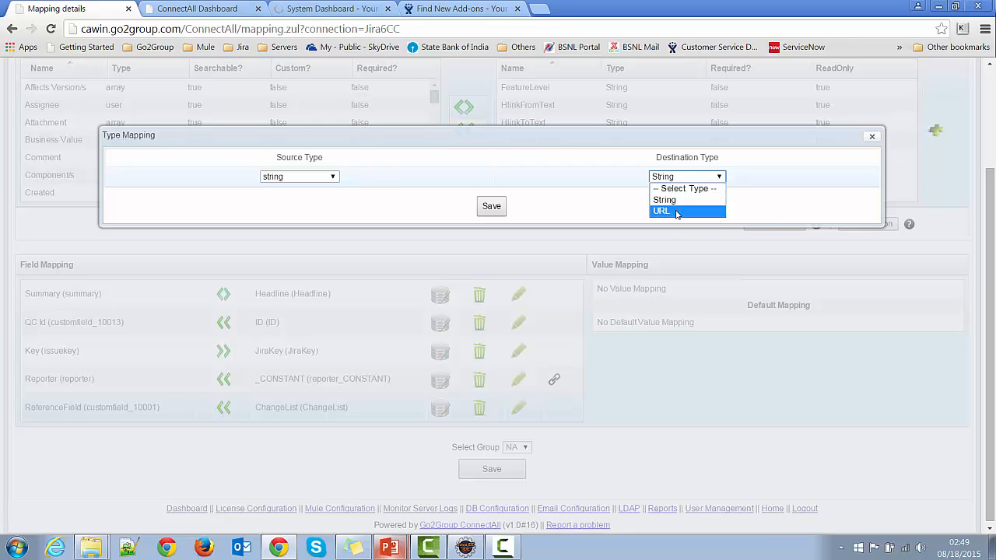
{"action": "left_click", "coordinate": [670, 211]}
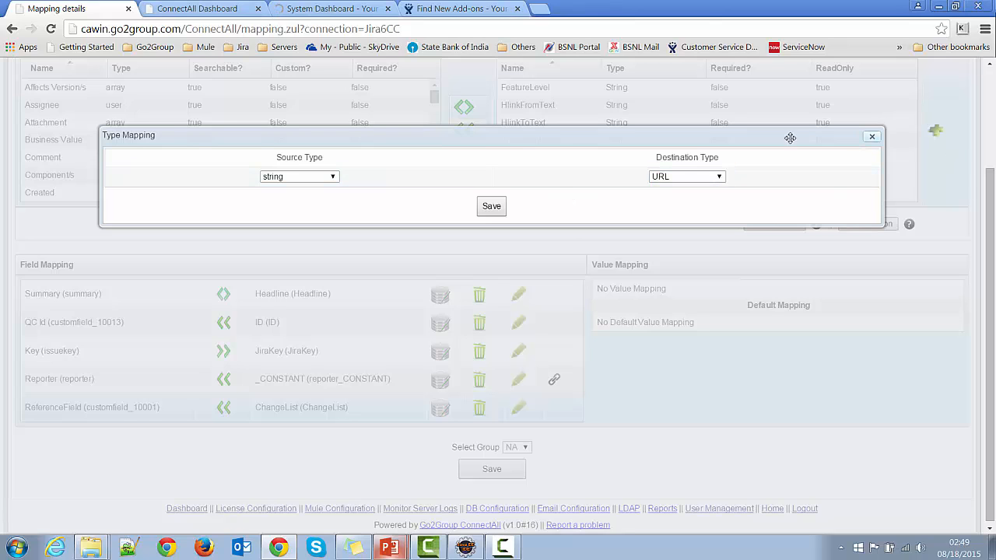
{"action": "key", "text": "Escape"}
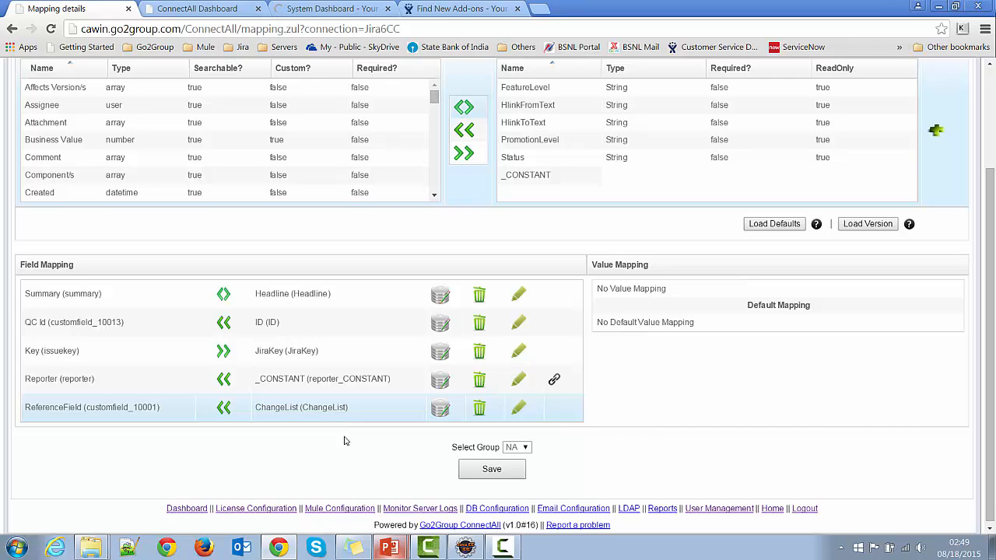
Switch to JIRA and create a Bug in the ClearCase project with the summary "Authentication issue".
{"action": "left_click", "coordinate": [319, 10]}
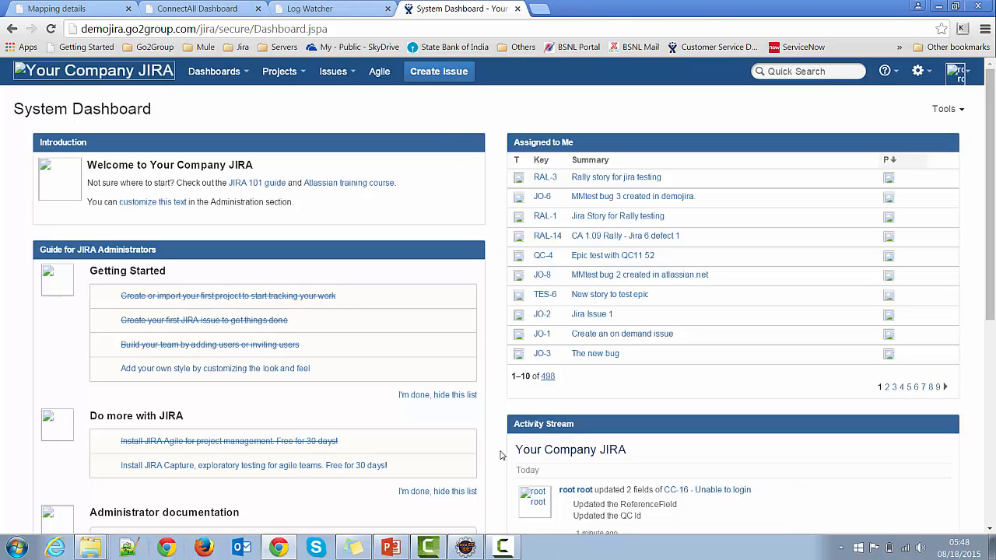
{"action": "left_click", "coordinate": [436, 75]}
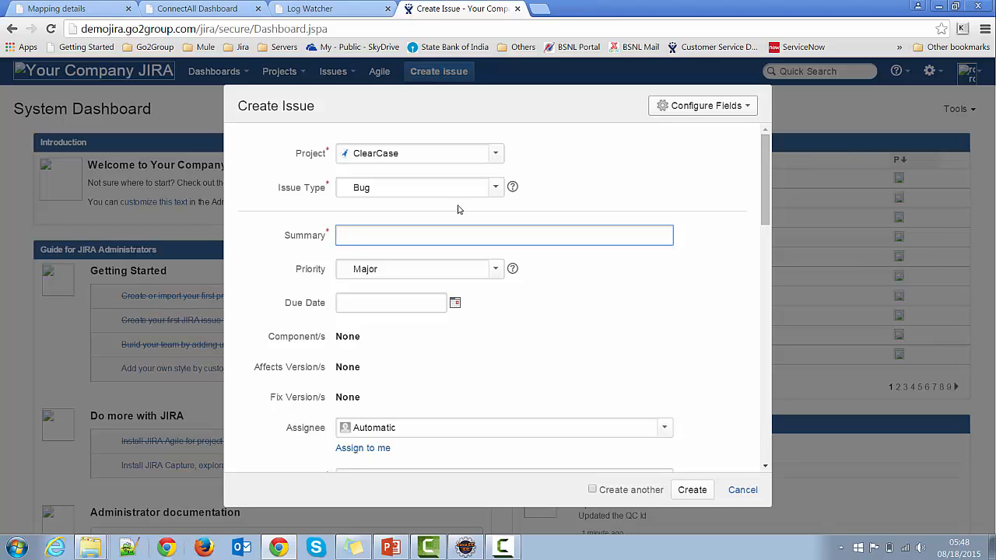
{"action": "type", "text": "Authentication"}
{"action": "type", "text": "issue"}
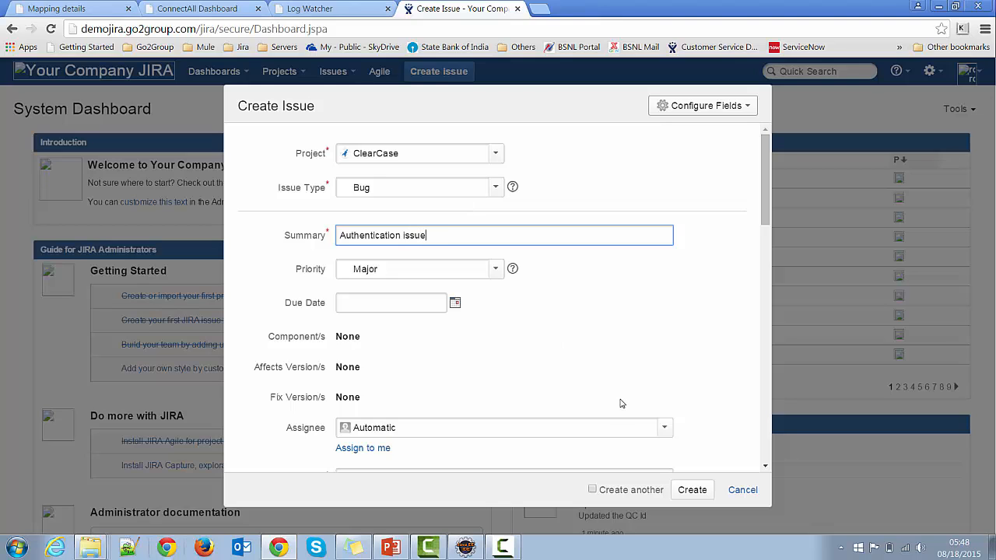
{"action": "left_click", "coordinate": [693, 490]}
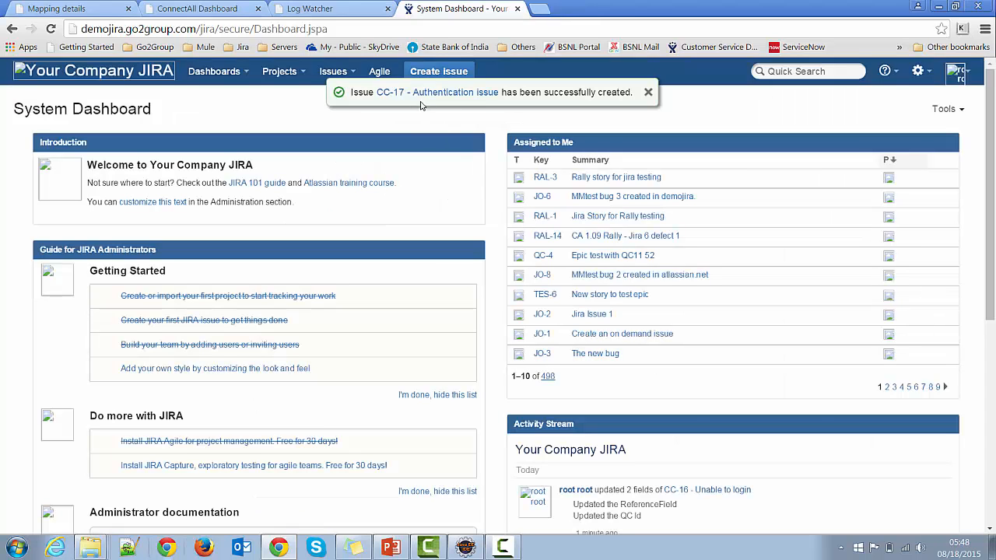
Open the new issue and check its synchronization record in the ConnectAll dashboard's activity log.
{"action": "left_click", "coordinate": [421, 93]}
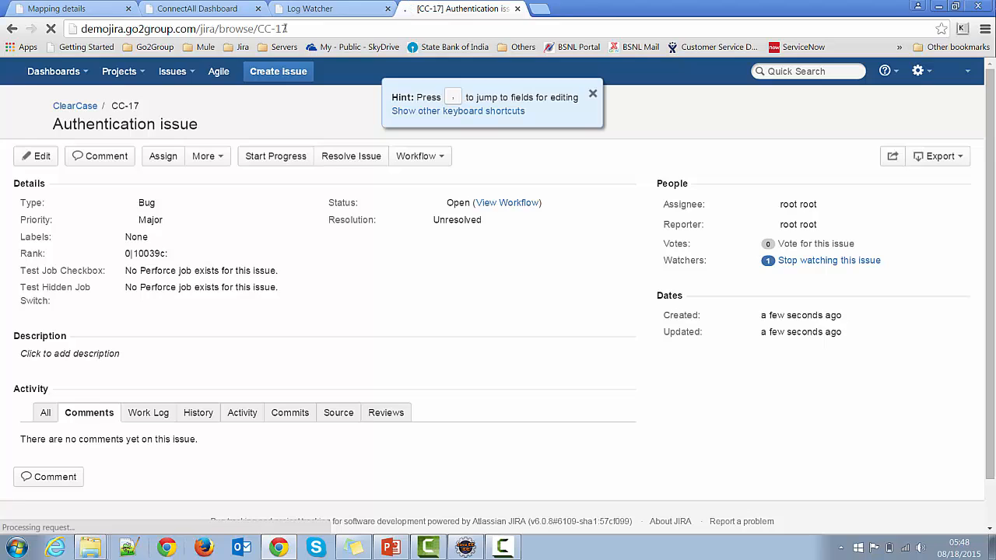
{"action": "left_click", "coordinate": [197, 8]}
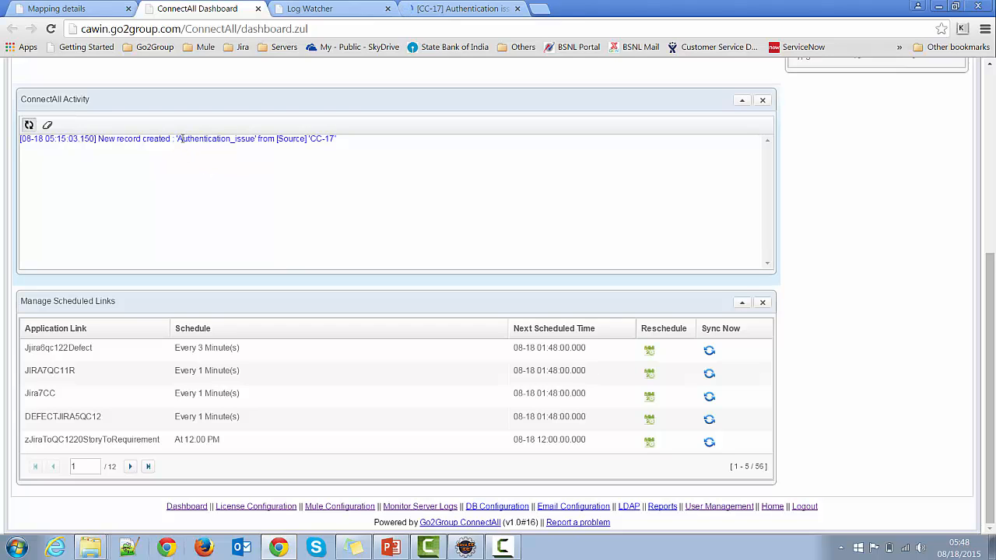
{"action": "left_click_drag", "start_coordinate": [178, 138], "coordinate": [337, 139]}
Switch to Eclipse, select the second user argument in the login method's return statement, and log in to ClearCase with the account password.
{"action": "left_click", "coordinate": [466, 548]}
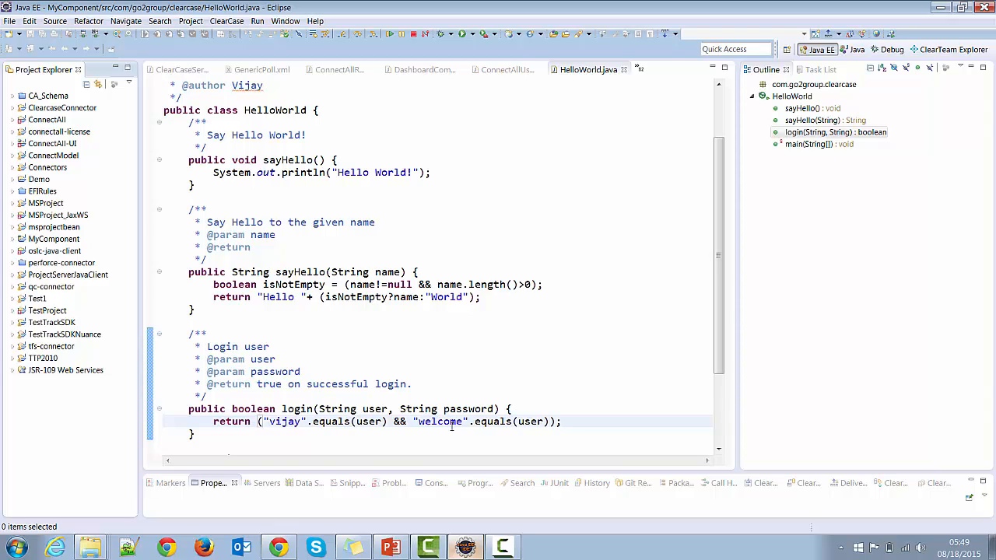
{"action": "double_click", "coordinate": [526, 421]}
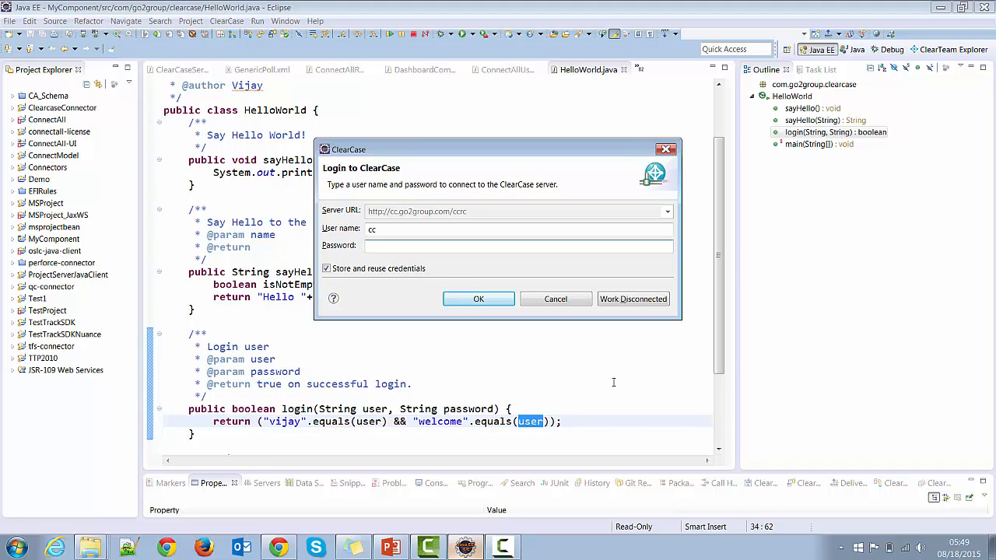
{"action": "type", "text": "******"}
{"action": "type", "text": "e"}
{"action": "left_click", "coordinate": [486, 297]}
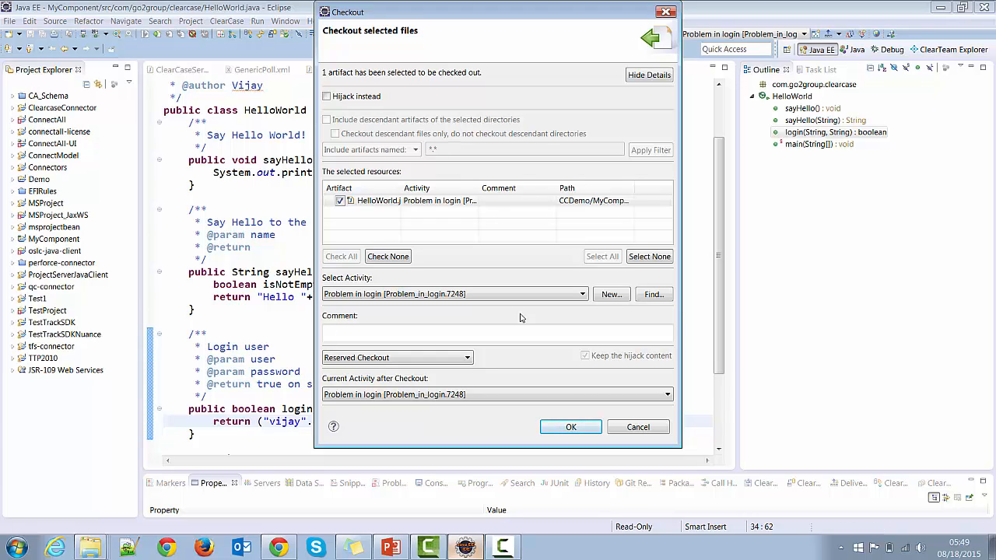
Check out HelloWorld.java under the Authentication issue activity.
{"action": "left_click", "coordinate": [666, 295]}
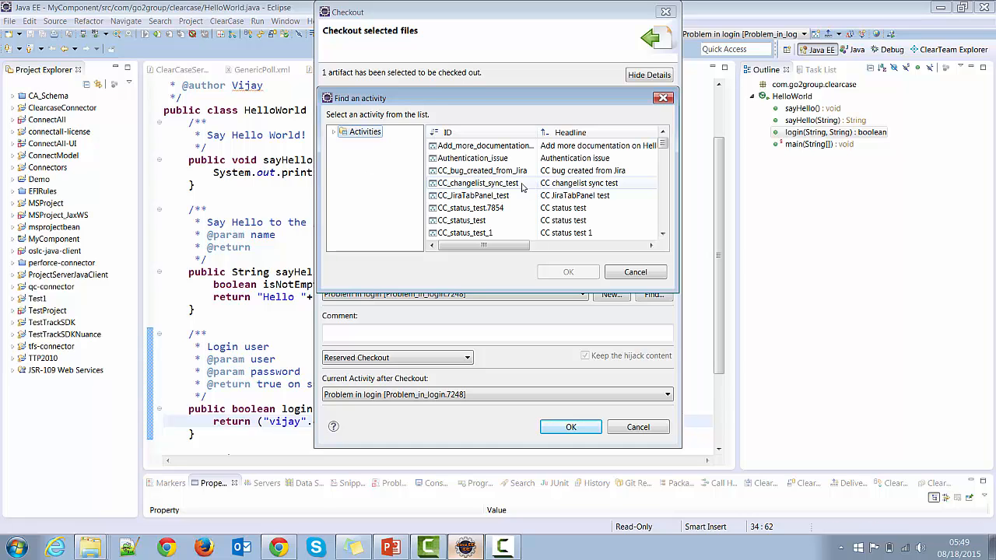
{"action": "left_click", "coordinate": [493, 159]}
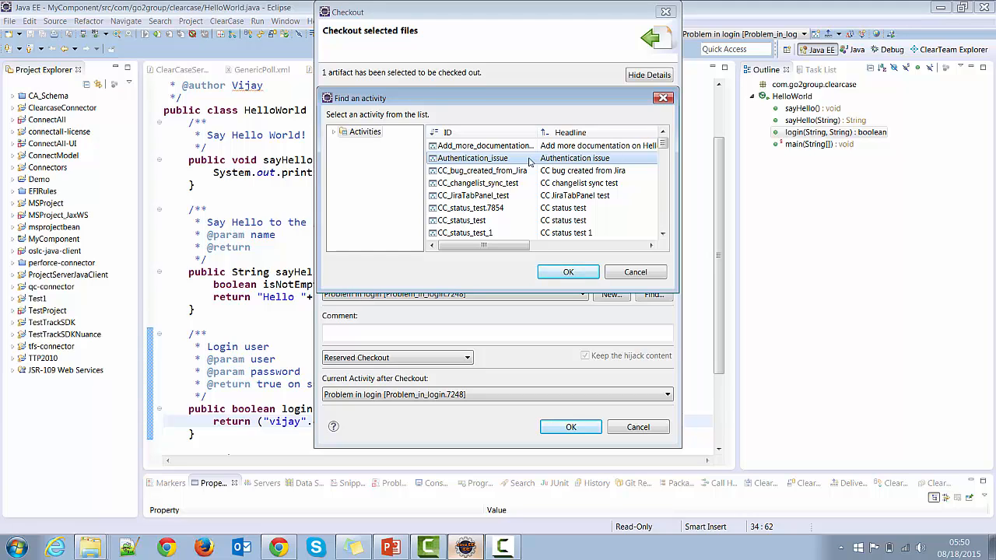
{"action": "left_click", "coordinate": [570, 273]}
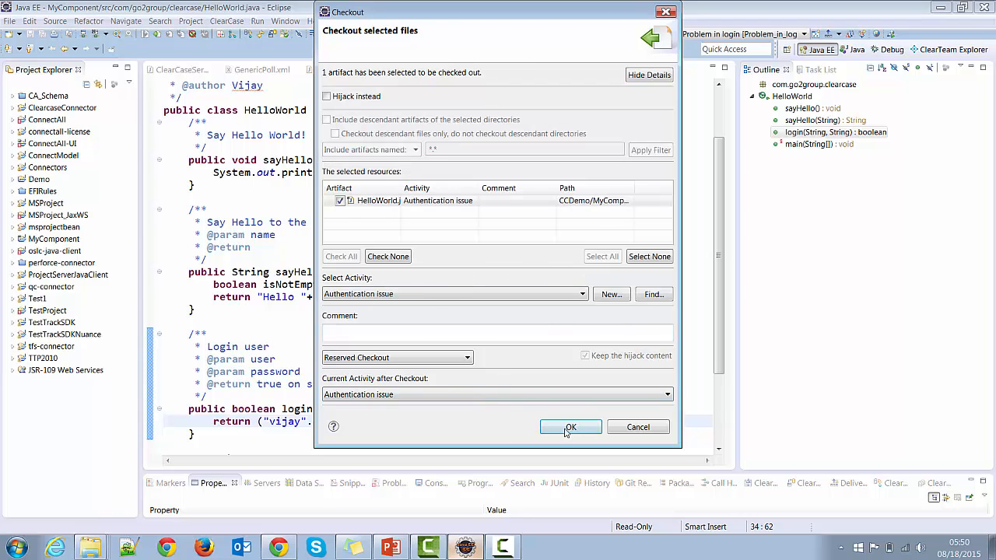
{"action": "left_click", "coordinate": [571, 427]}
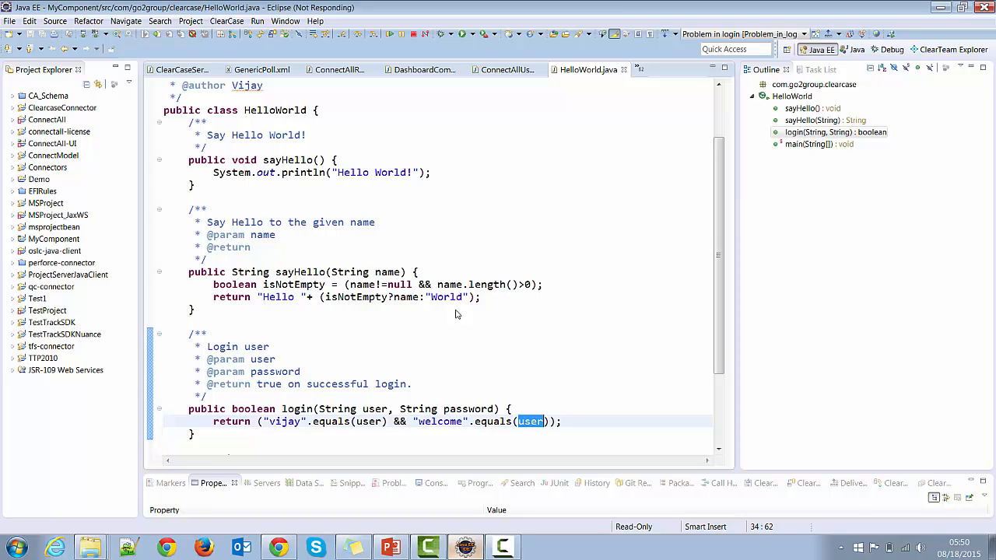
Replace the argument of the second equals call in the login method with password and save HelloWorld.java.
{"action": "type", "text": "p"}
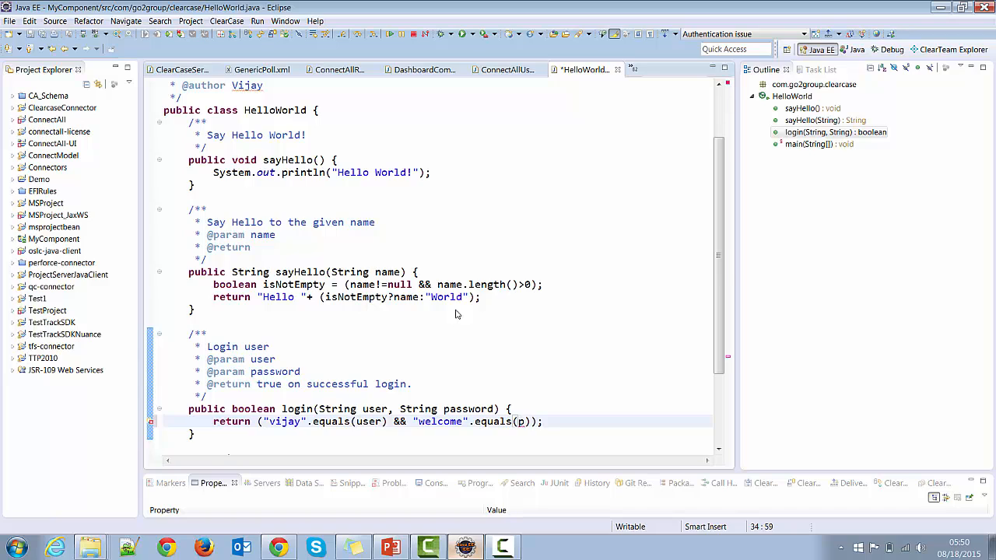
{"action": "type", "text": "assow"}
{"action": "key", "text": "BackSpace"}
{"action": "key", "text": "BackSpace"}
{"action": "type", "text": "word"}
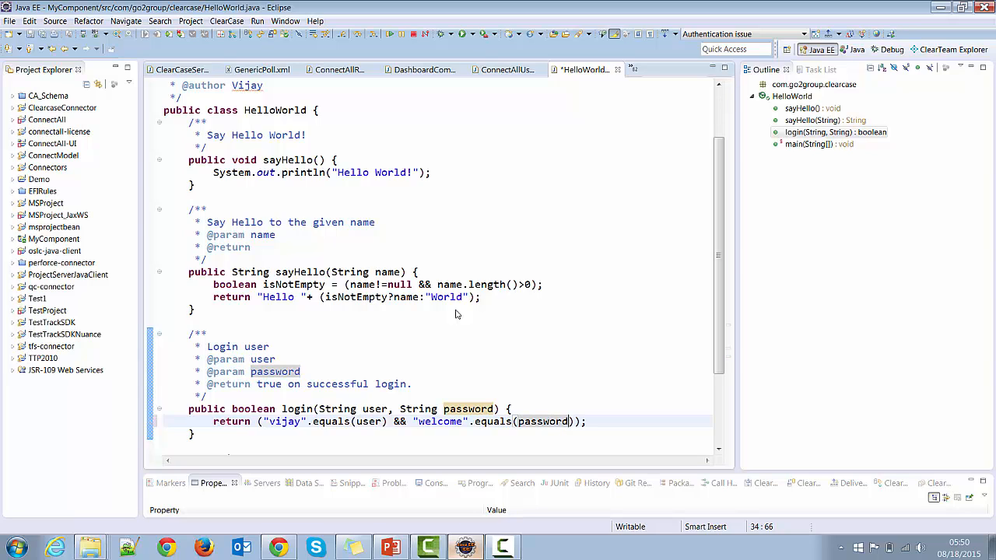
{"action": "left_click", "coordinate": [33, 37]}
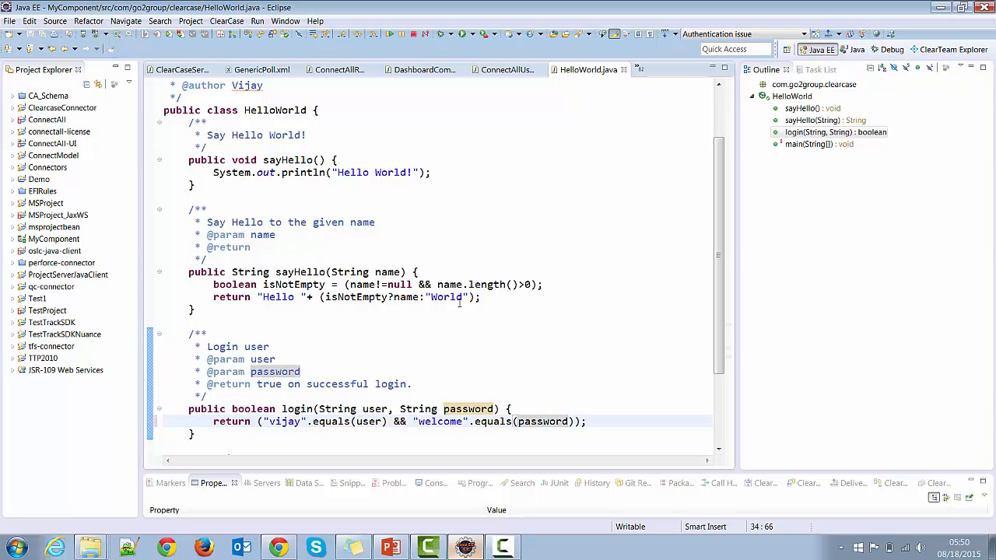
Open the properties of the Authentication_issue activity in the DemoProject_Integration stream of the /CCDemo project VOB in ClearTeam Explorer.
{"action": "left_click", "coordinate": [947, 52]}
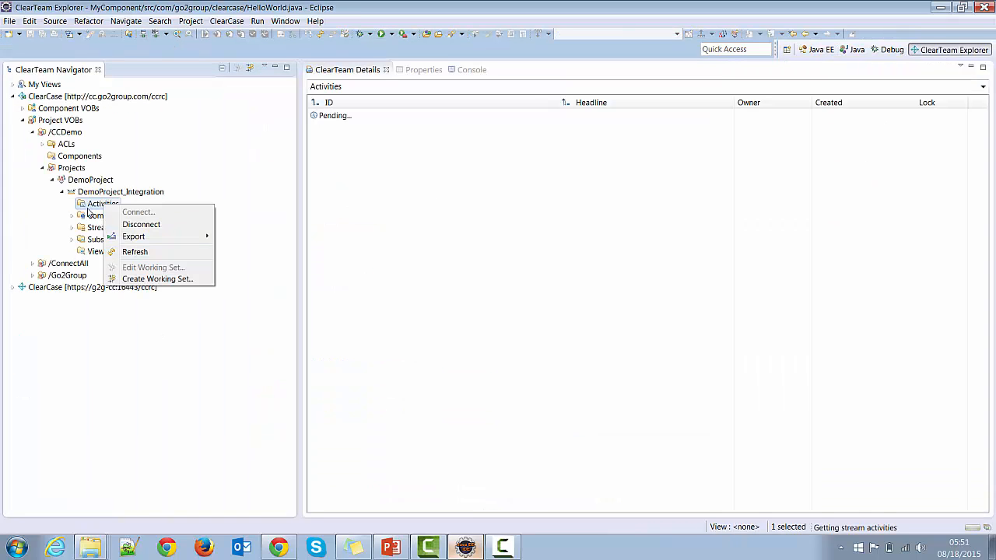
{"action": "left_click", "coordinate": [91, 208]}
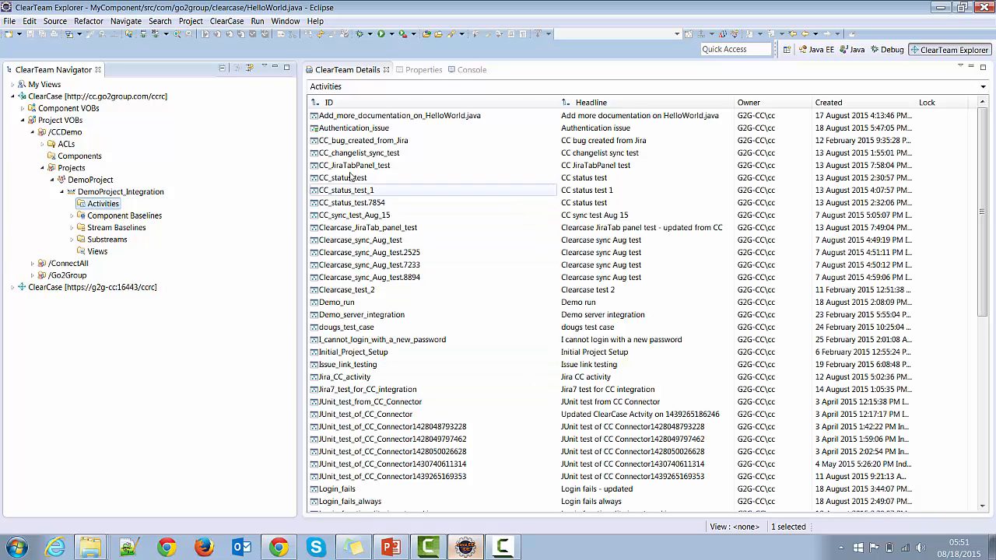
{"action": "left_click", "coordinate": [360, 130]}
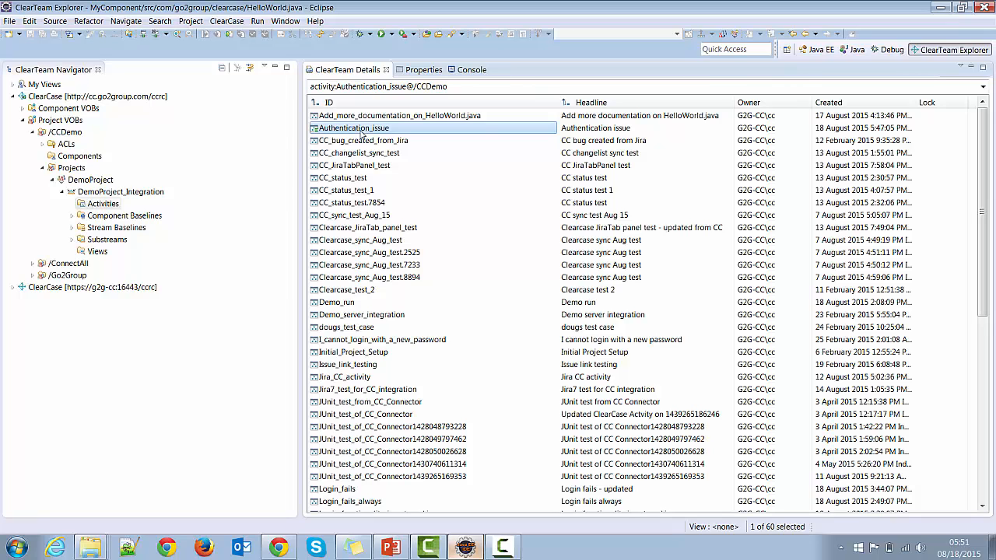
{"action": "right_click", "coordinate": [360, 134]}
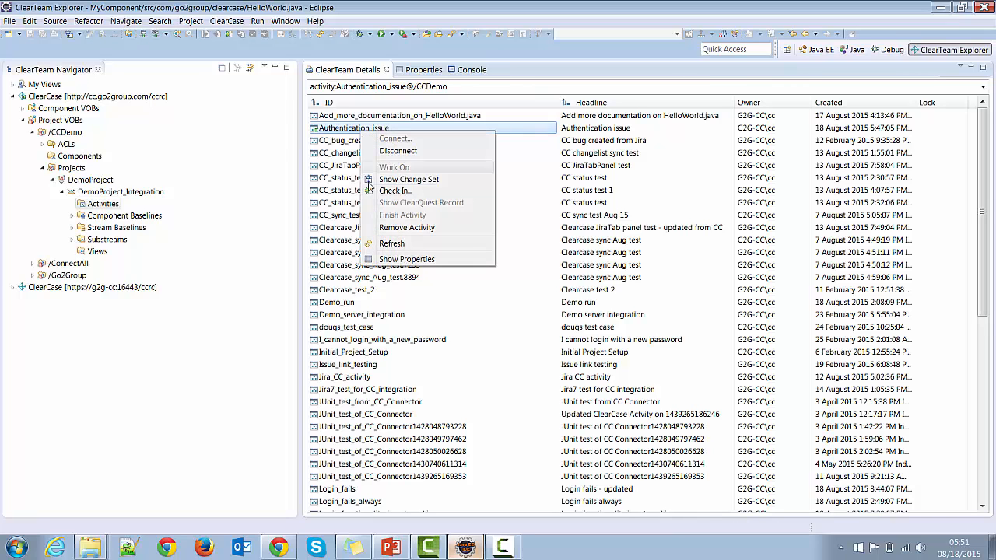
{"action": "left_click", "coordinate": [406, 259]}
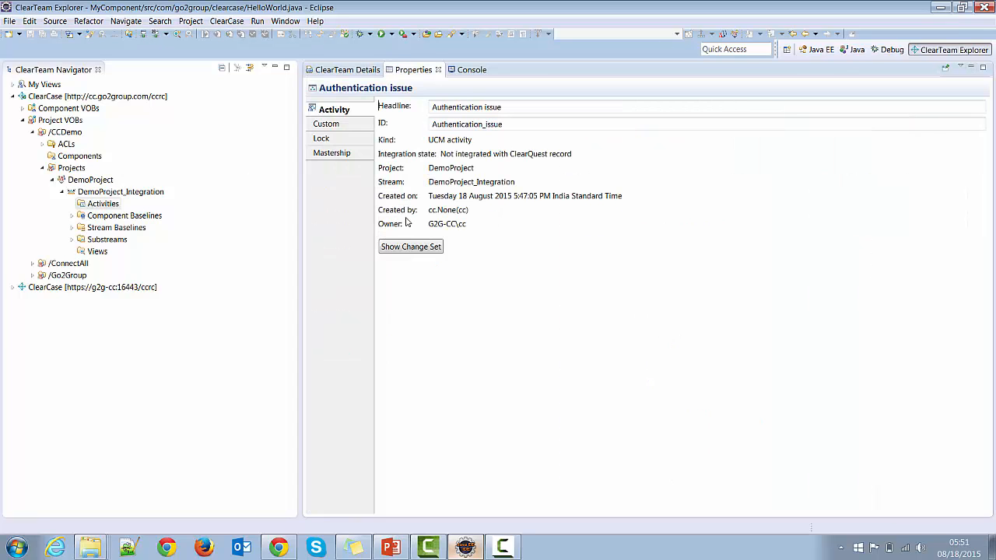
Set the activity's custom Status attribute to Resolved.
{"action": "left_click", "coordinate": [333, 126]}
{"action": "left_click", "coordinate": [392, 149]}
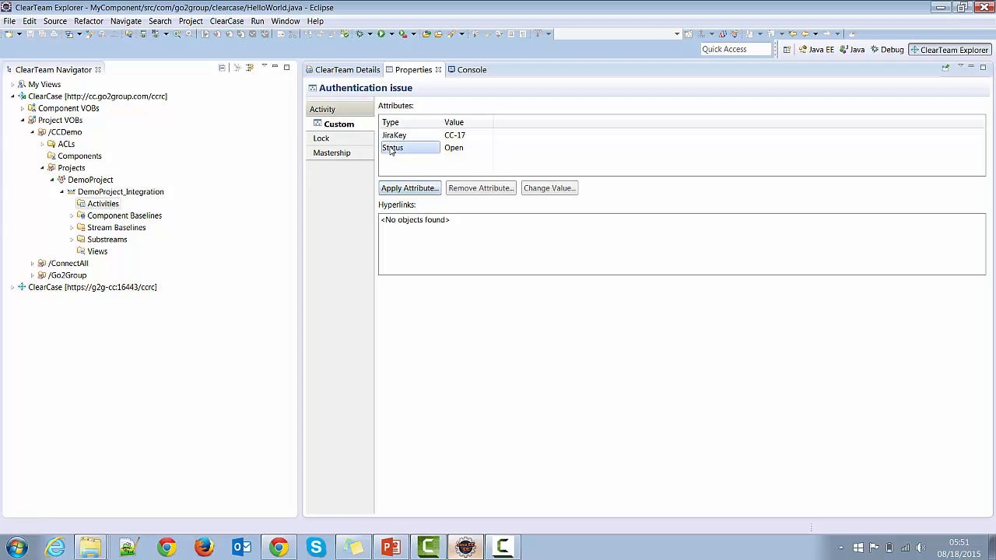
{"action": "left_click", "coordinate": [551, 188]}
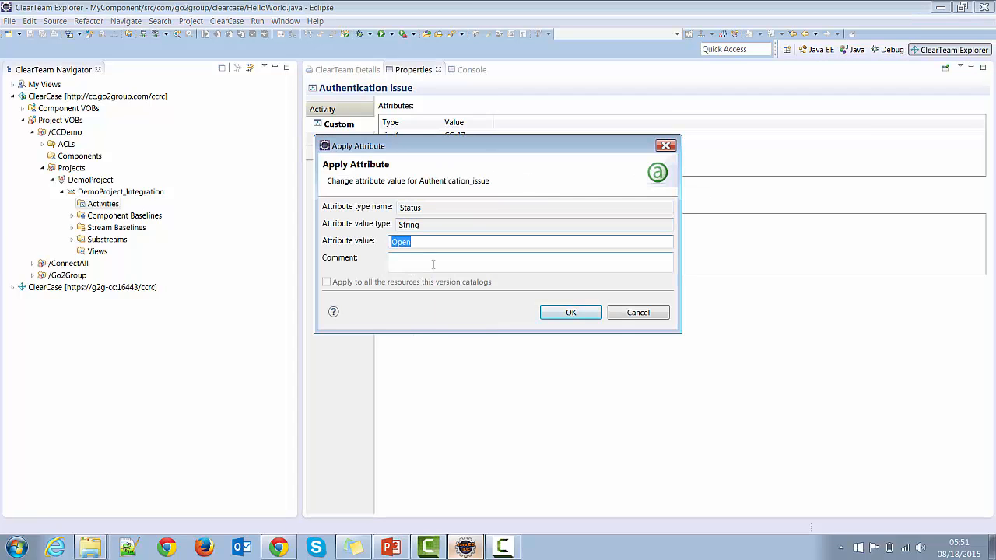
{"action": "type", "text": "Resolved"}
{"action": "left_click", "coordinate": [573, 313]}
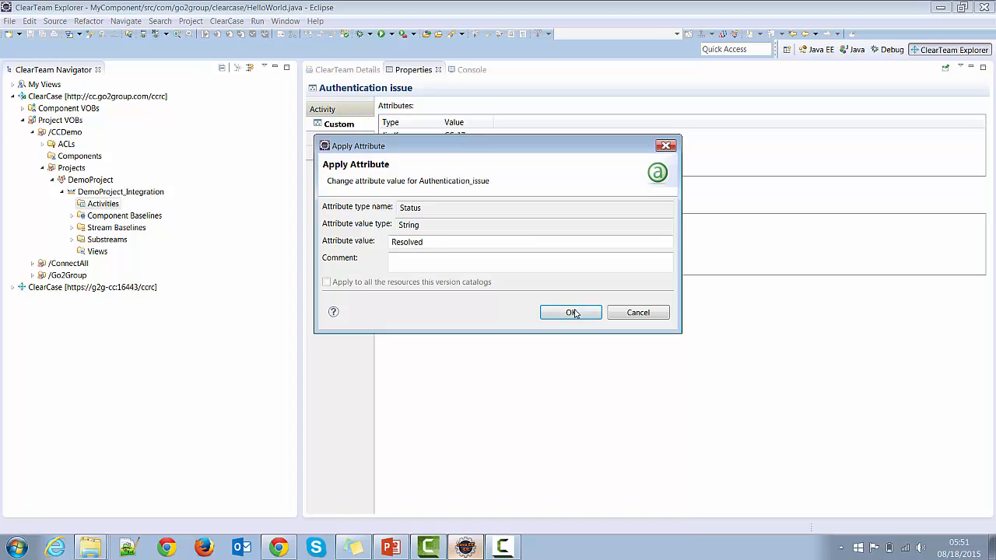
{"action": "left_click", "coordinate": [573, 313]}
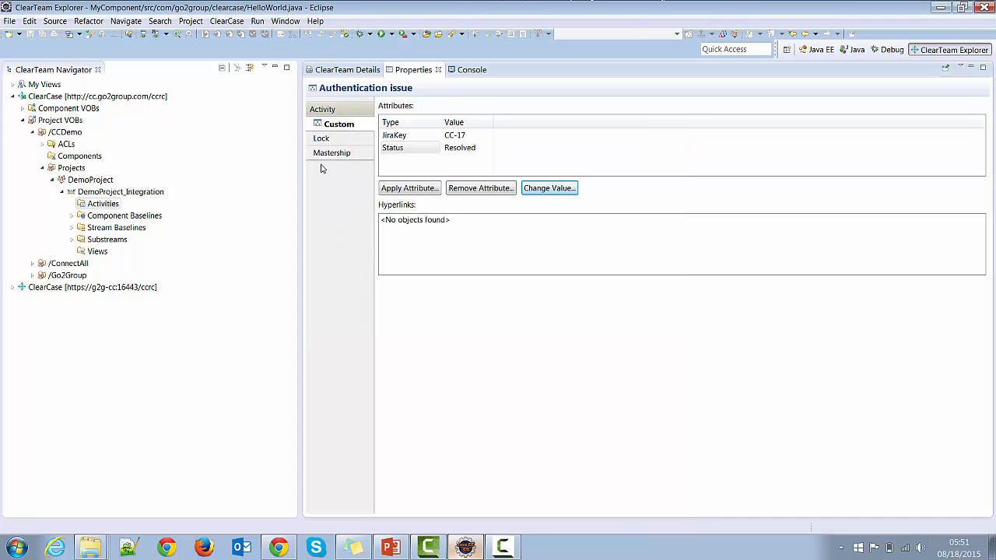
Check in the Authentication_issue activity's HelloWorld.java with the comment "Fixed authentication bug" and push the changes to ConnectALL.
{"action": "left_click", "coordinate": [343, 70]}
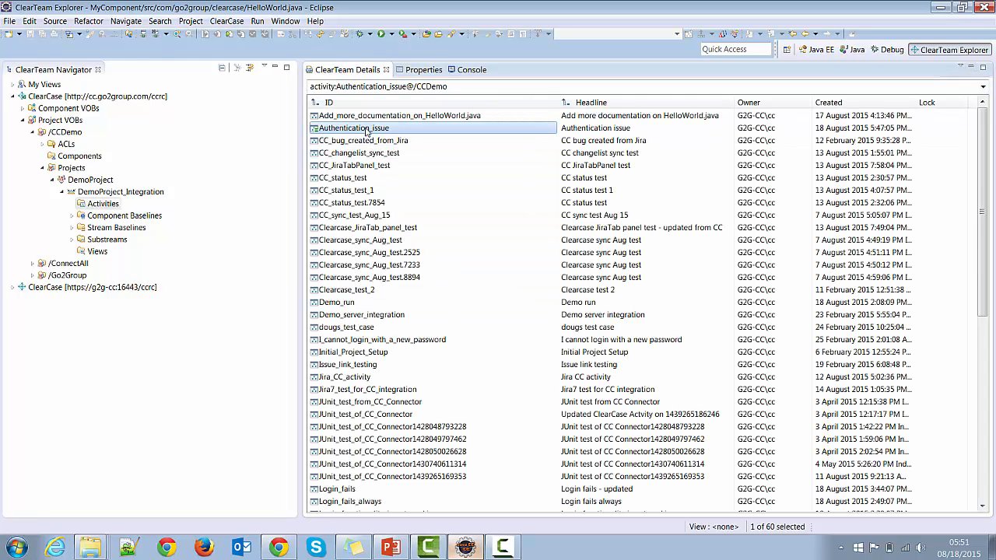
{"action": "right_click", "coordinate": [366, 131]}
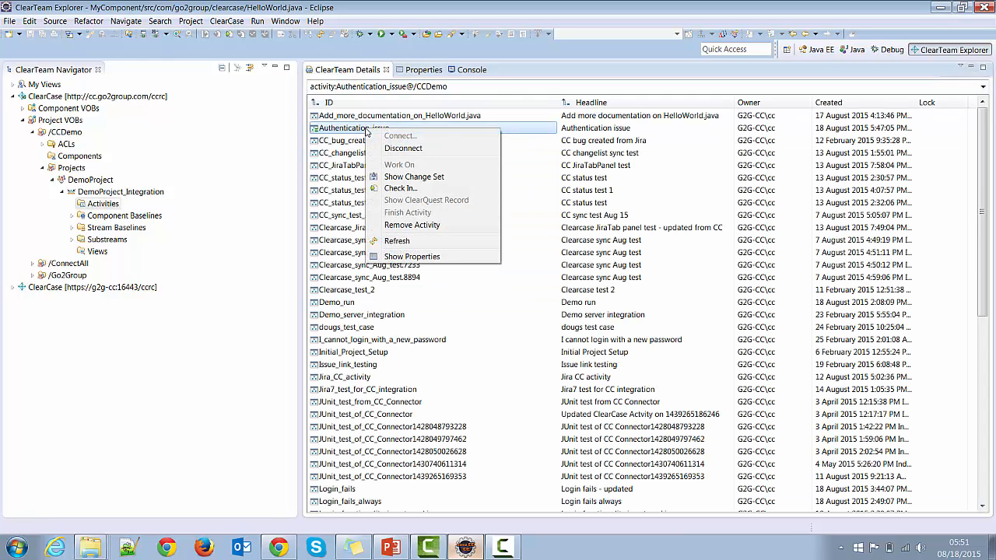
{"action": "left_click", "coordinate": [394, 190]}
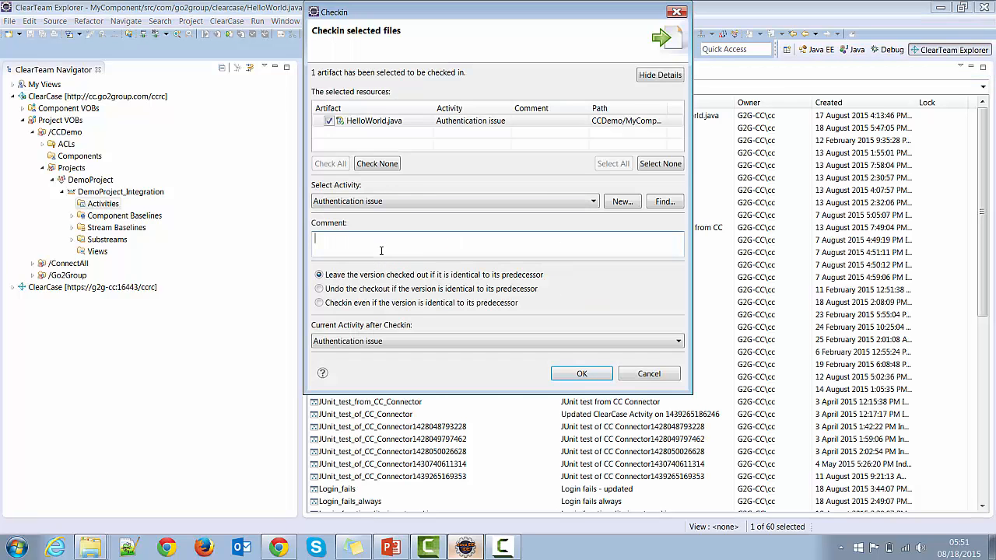
{"action": "type", "text": "Fixed authentication bug"}
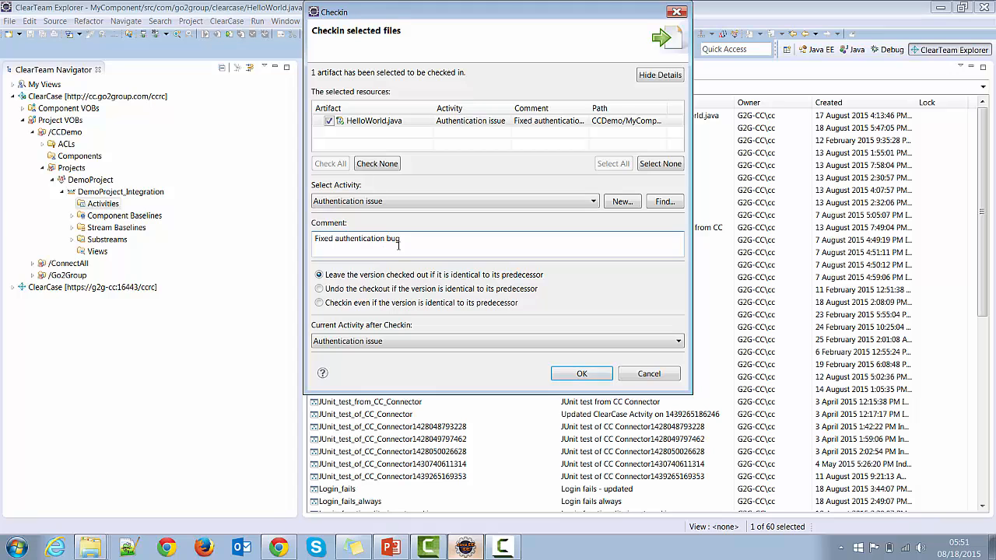
{"action": "left_click", "coordinate": [583, 374]}
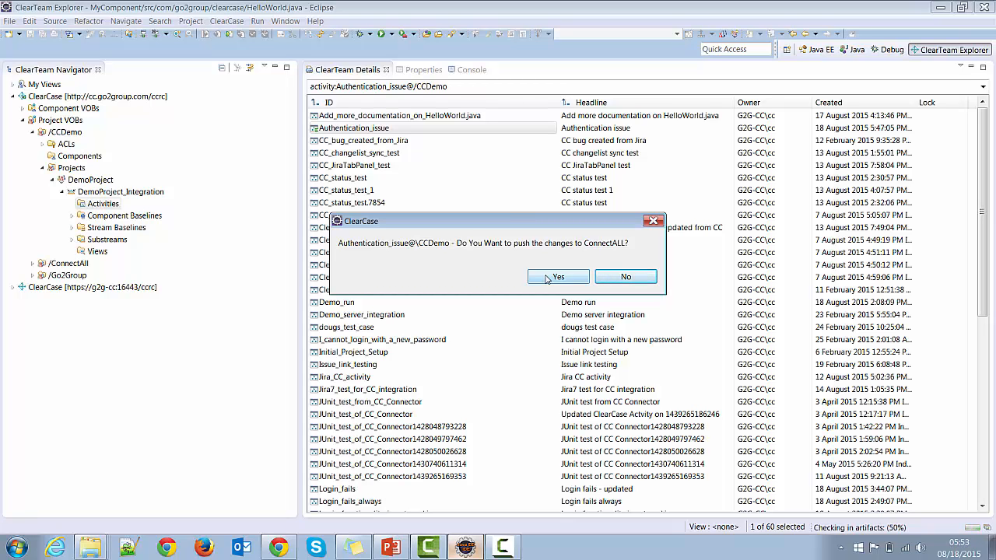
{"action": "left_click", "coordinate": [557, 277]}
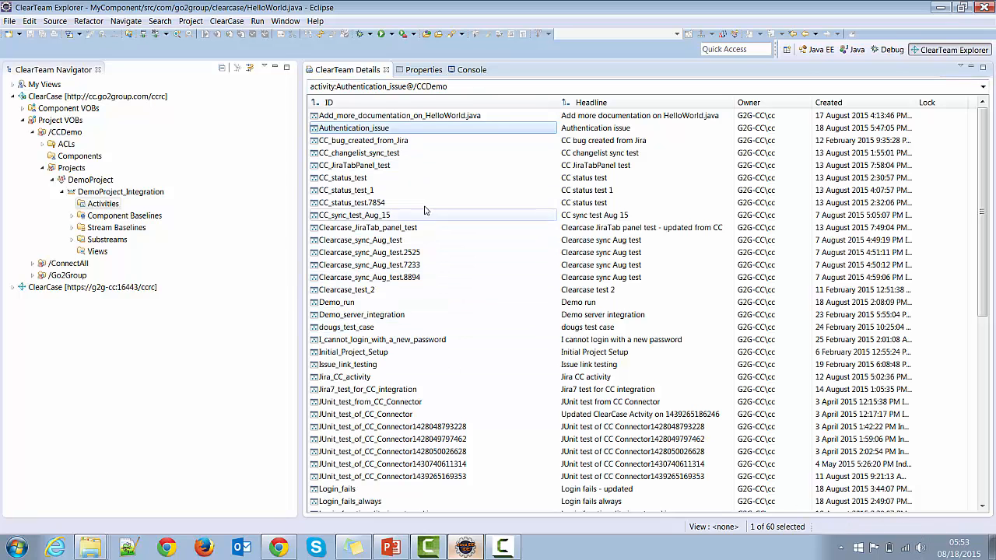
Switch to Chrome, open JIRA issue CC-17, and check its synced status and ClearCase activity.
{"action": "left_click", "coordinate": [278, 547]}
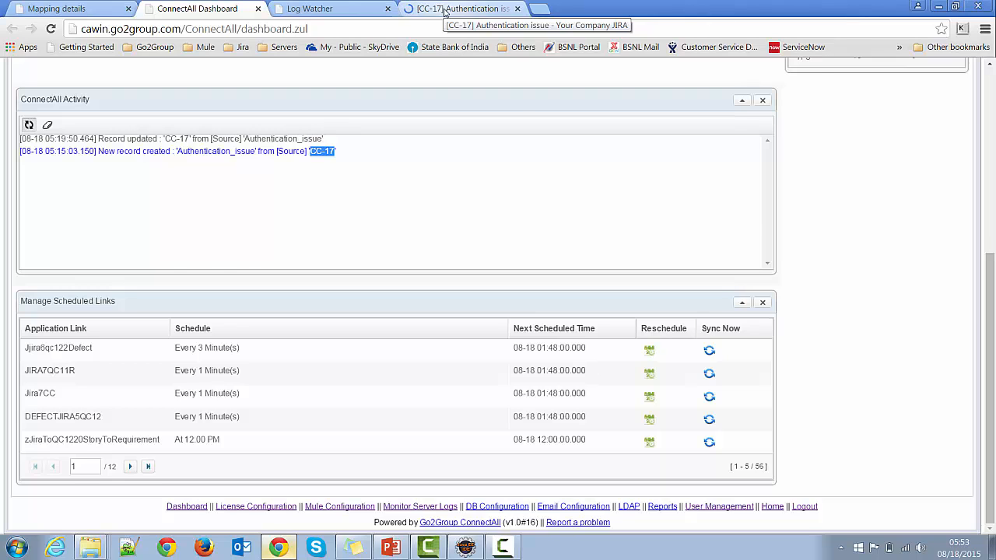
{"action": "left_click", "coordinate": [444, 10]}
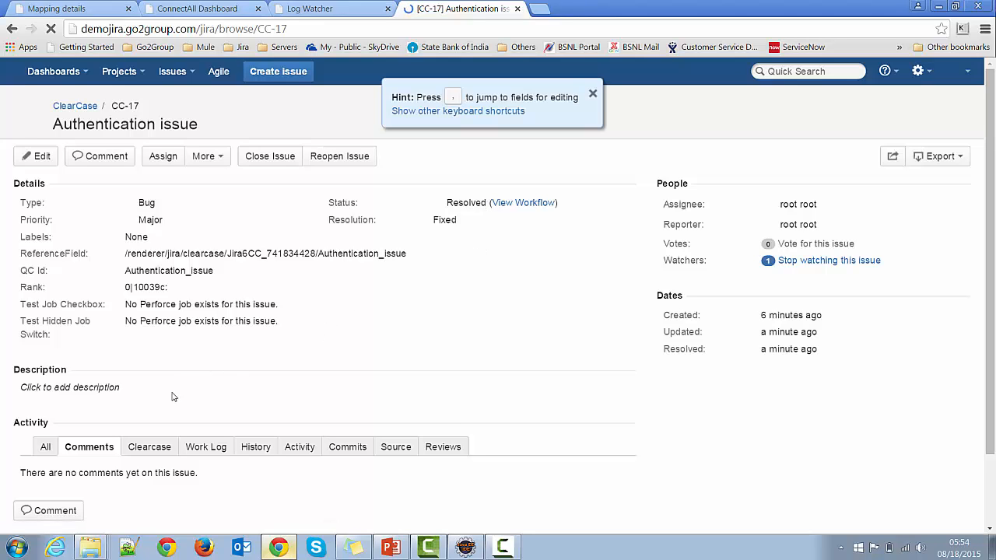
{"action": "scroll", "coordinate": [170, 400], "scroll_direction": "down", "scroll_amount": 2}
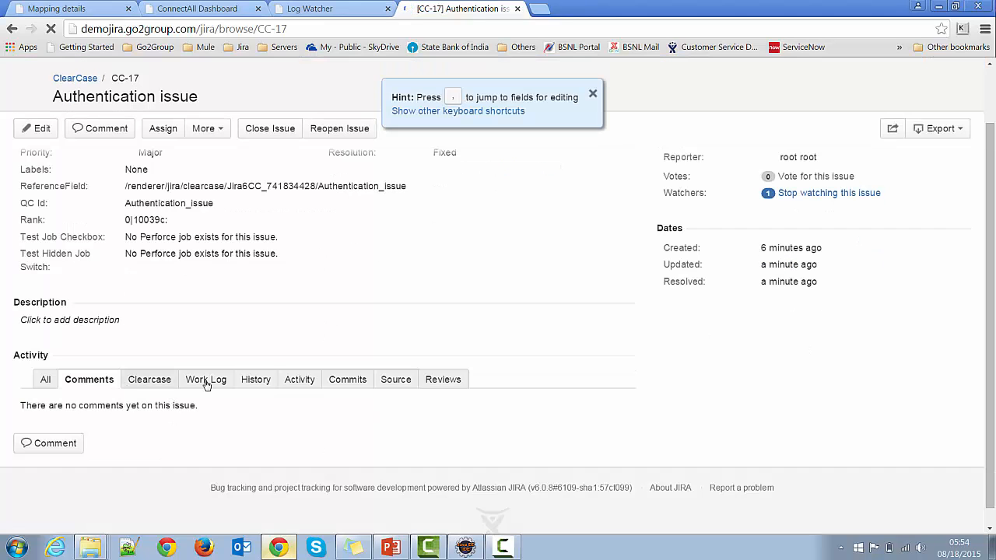
{"action": "left_click", "coordinate": [147, 387]}
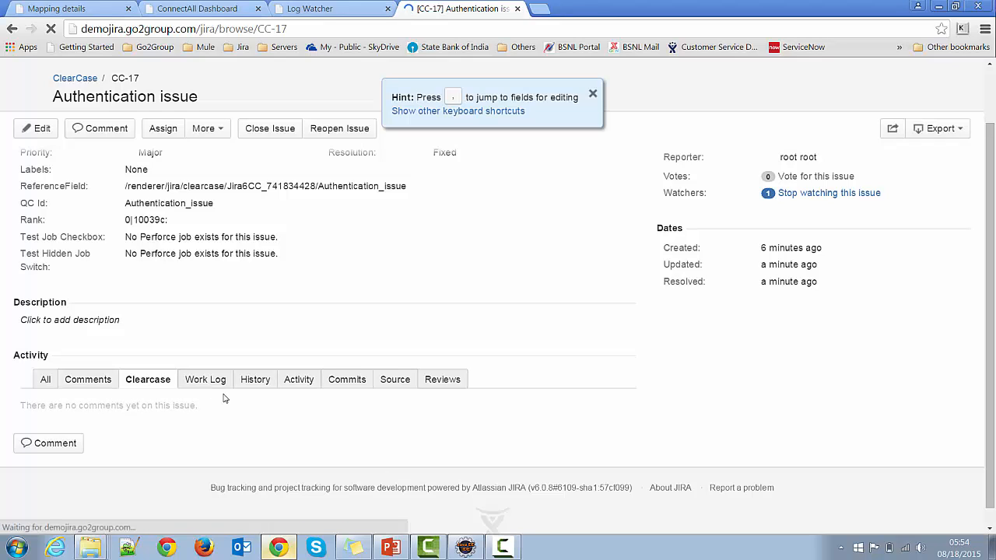